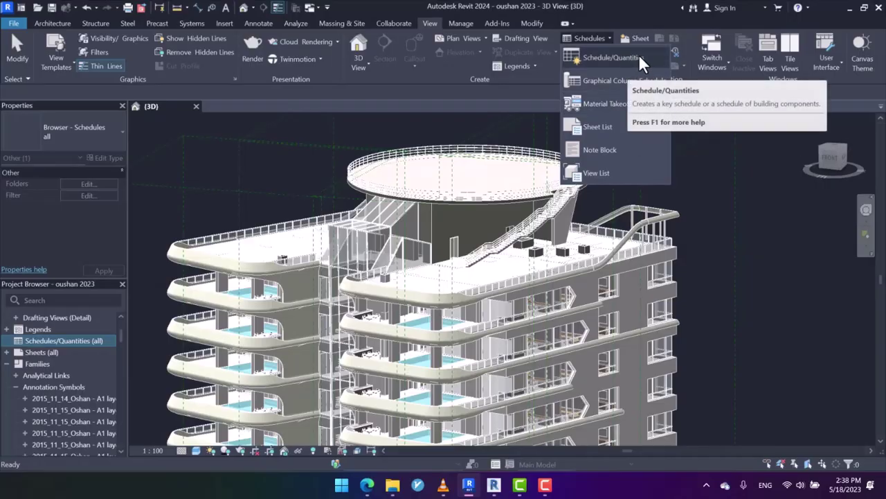
- Start a new Schedule/Quantities schedule from the View tab with <Multi-Category> as the category
click(639, 59)
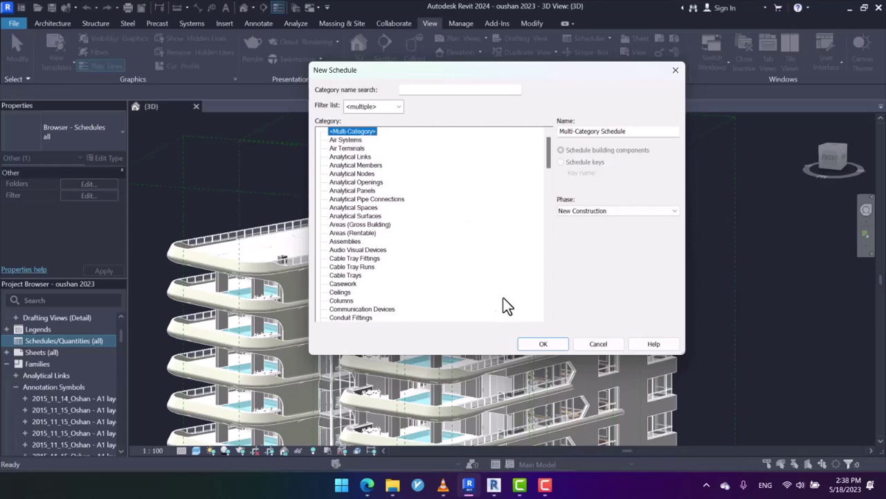
- Accept the Multi-Category schedule and add the Category, Count, and Family and Type fields
click(543, 347)
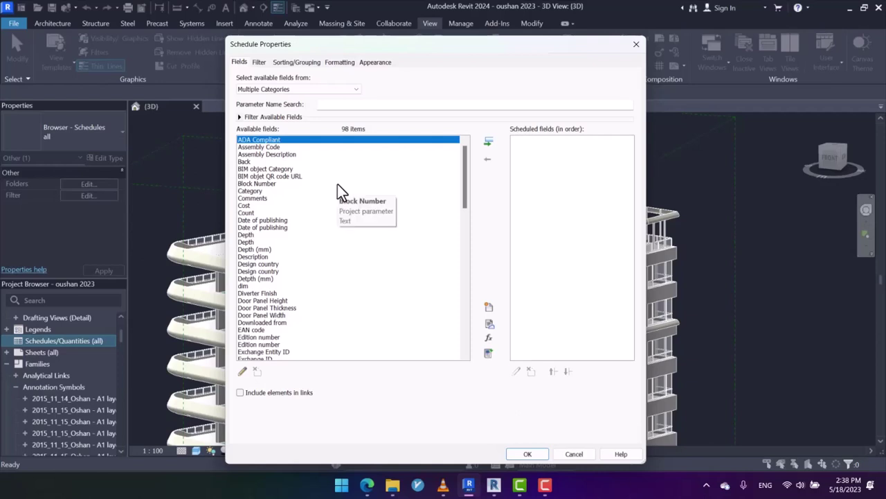
click(256, 191)
double_click(255, 191)
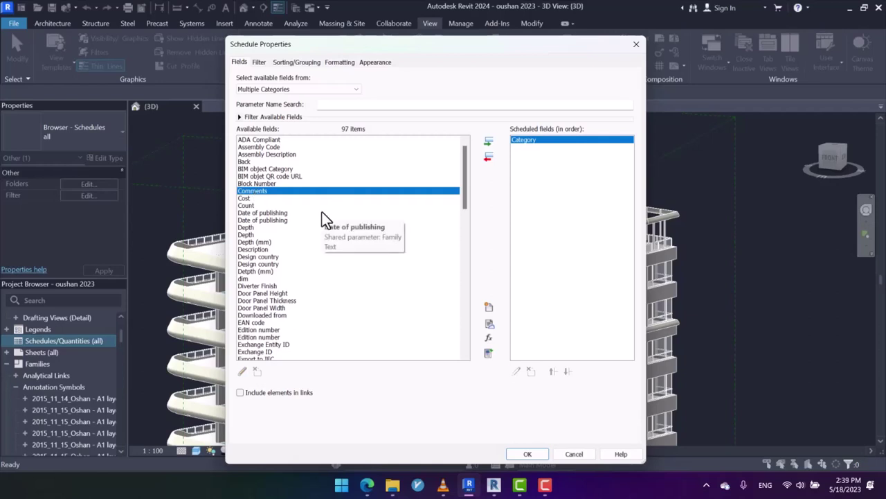
double_click(264, 206)
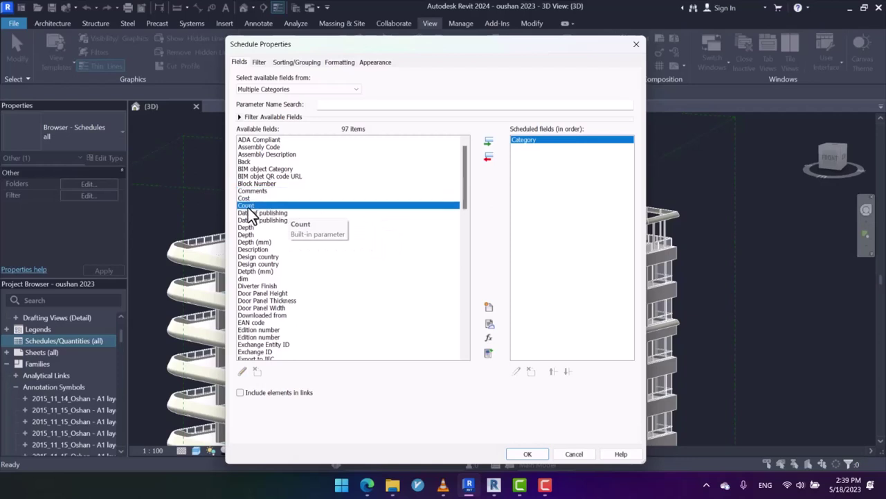
scroll(347, 263, down, 2)
scroll(356, 272, down, 2)
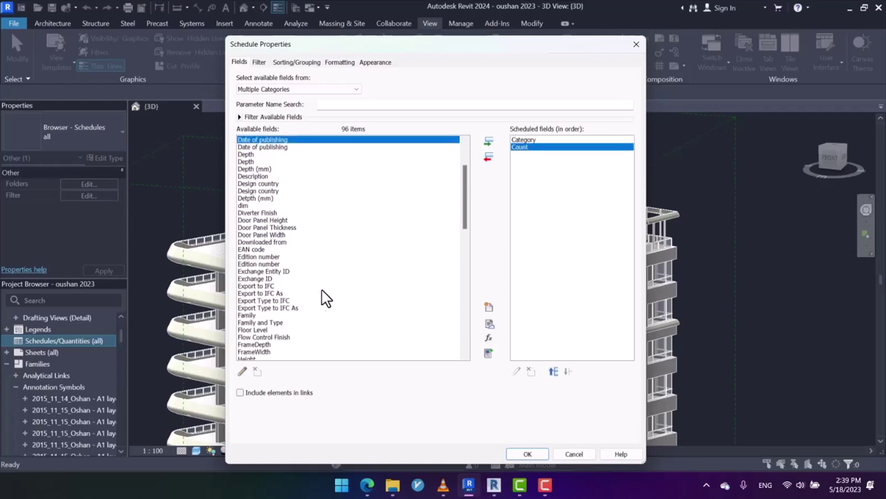
double_click(271, 322)
- Add the Model, Type Mark and Level fields to the scheduled fields
scroll(382, 262, down, 6)
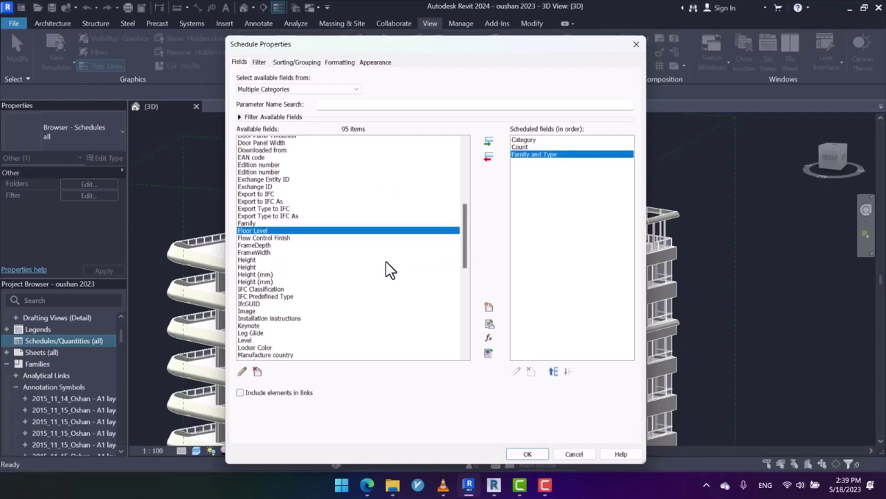
scroll(381, 268, down, 1)
double_click(250, 323)
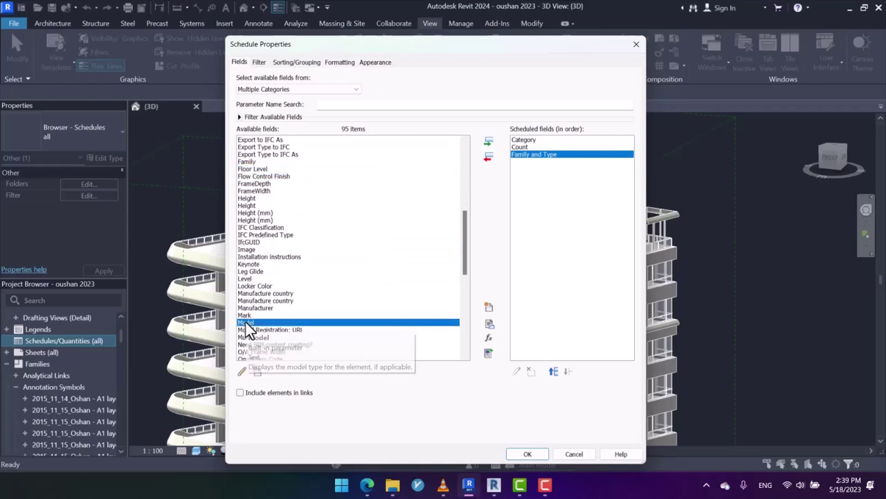
scroll(392, 255, down, 2)
scroll(391, 250, down, 3)
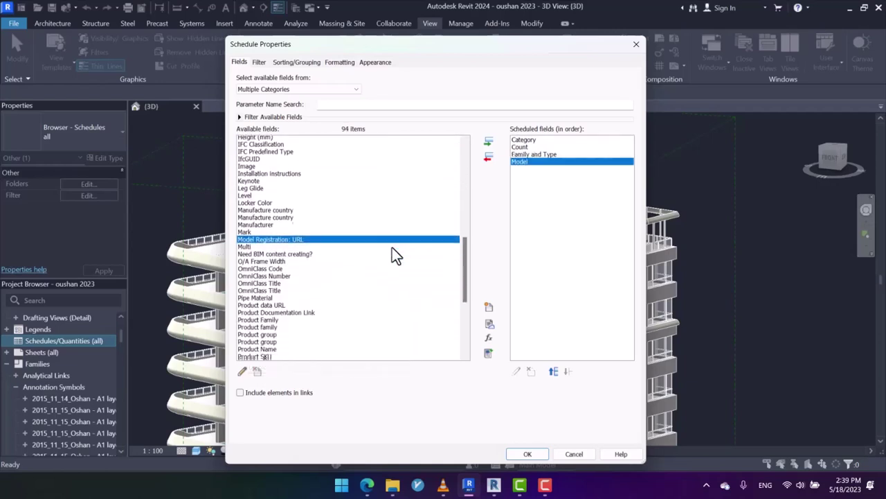
click(294, 301)
key(t)
scroll(328, 333, down, 1)
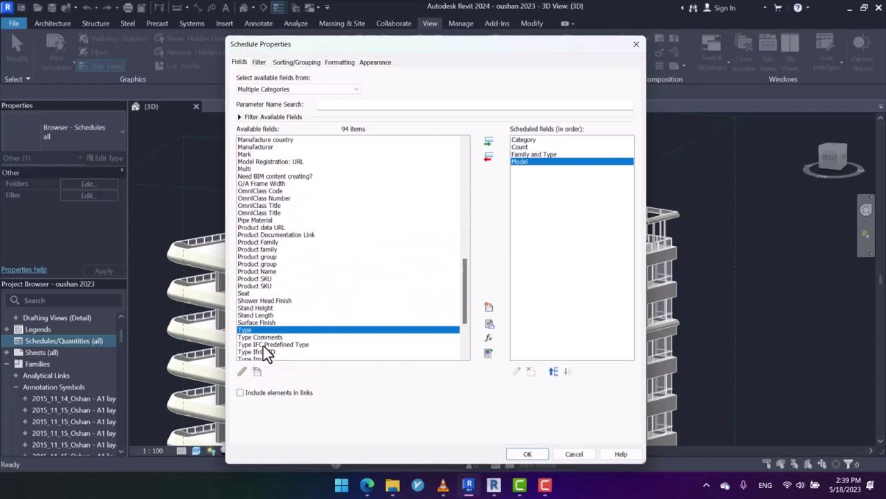
scroll(305, 336, down, 1)
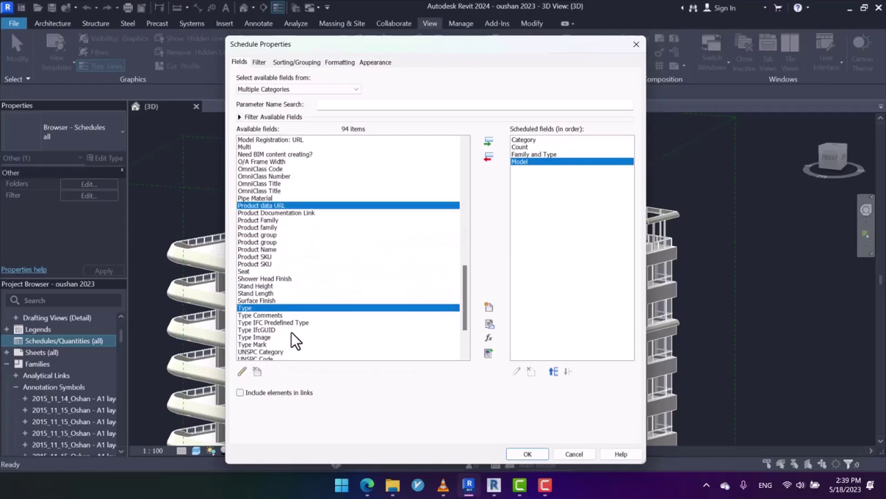
double_click(251, 344)
scroll(293, 317, up, 2)
scroll(281, 208, up, 3)
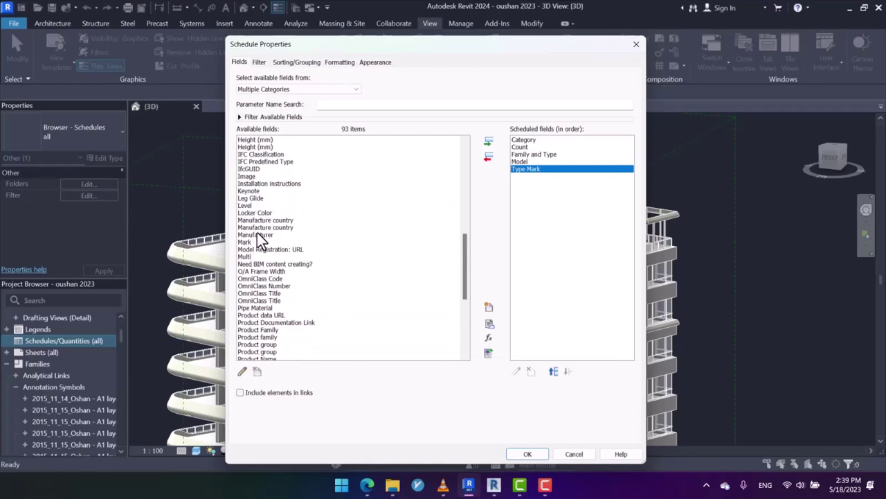
double_click(251, 206)
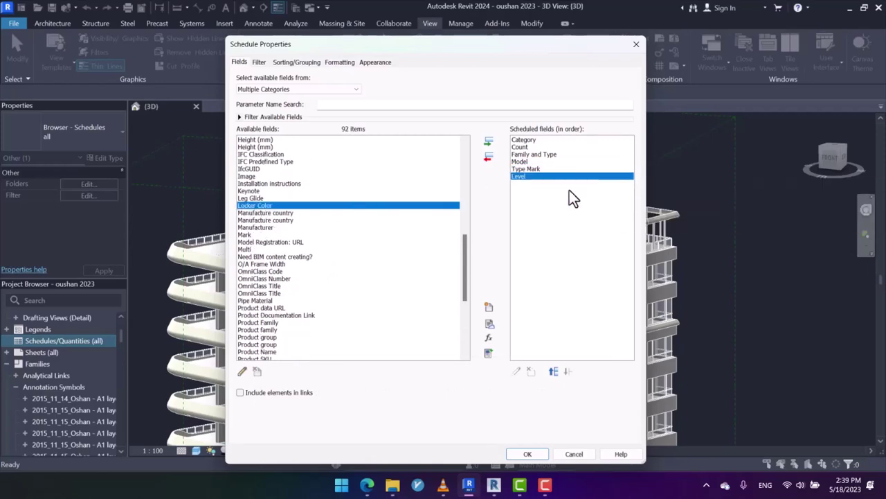
- Generate the six-column Multi-Category Schedule, then reopen its field properties
click(526, 453)
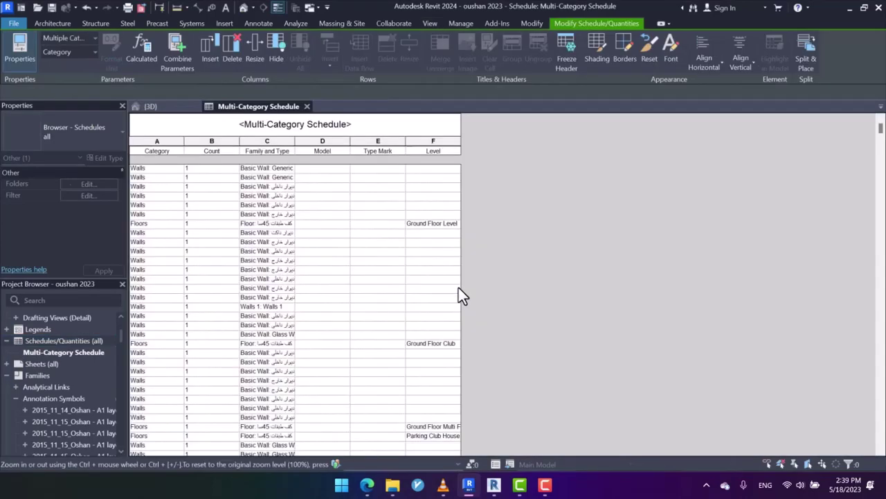
drag(873, 129, 858, 84)
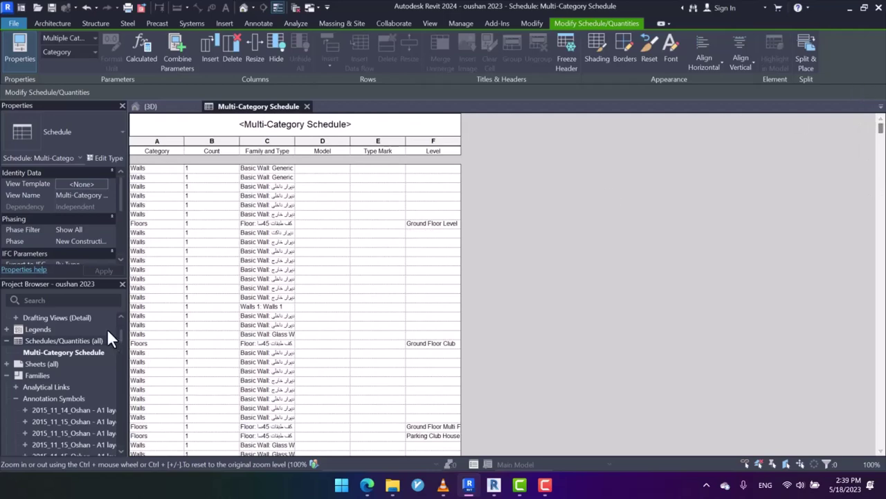
scroll(69, 202, down, 3)
- Sort by Category then Family and Type, enable Grand totals, and turn off Itemize every instance
click(78, 199)
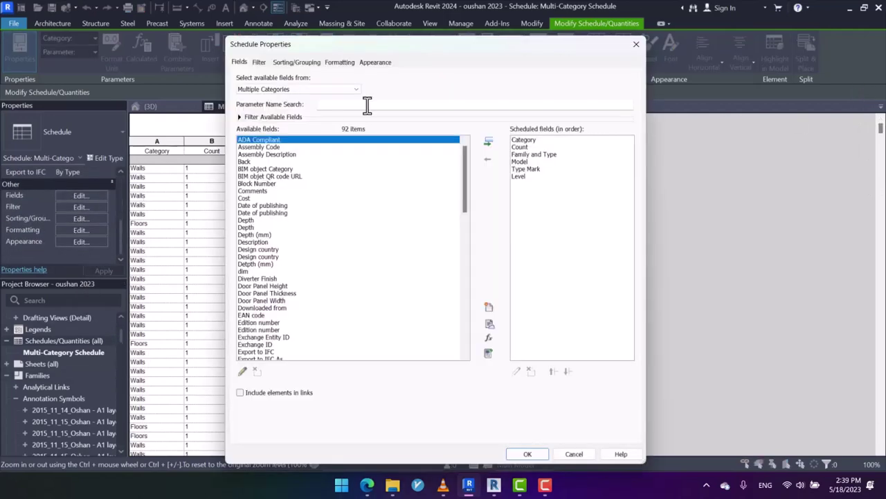
click(294, 63)
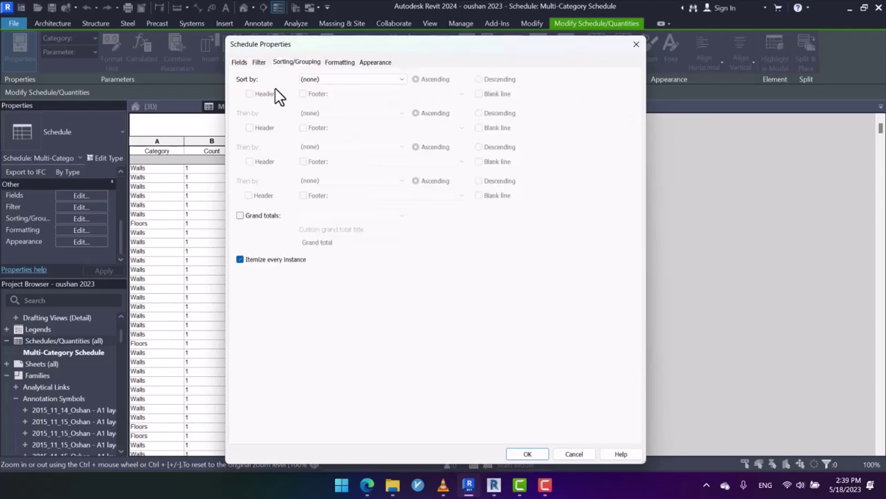
click(323, 79)
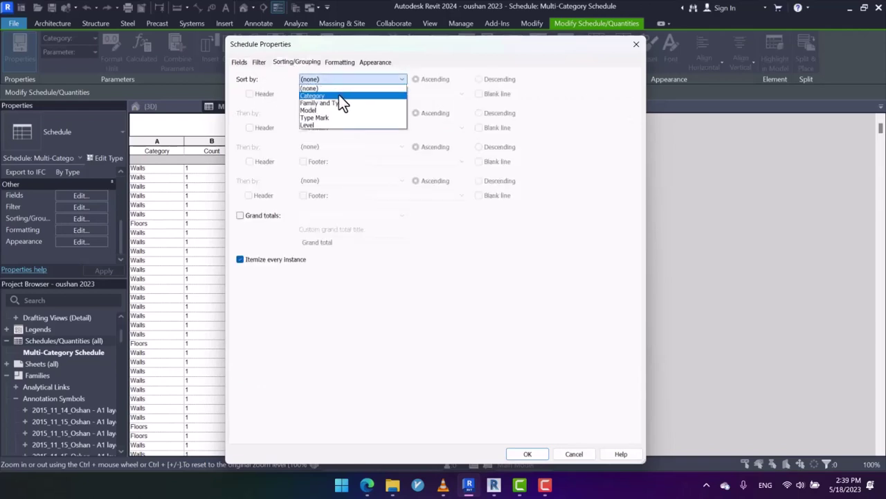
click(339, 95)
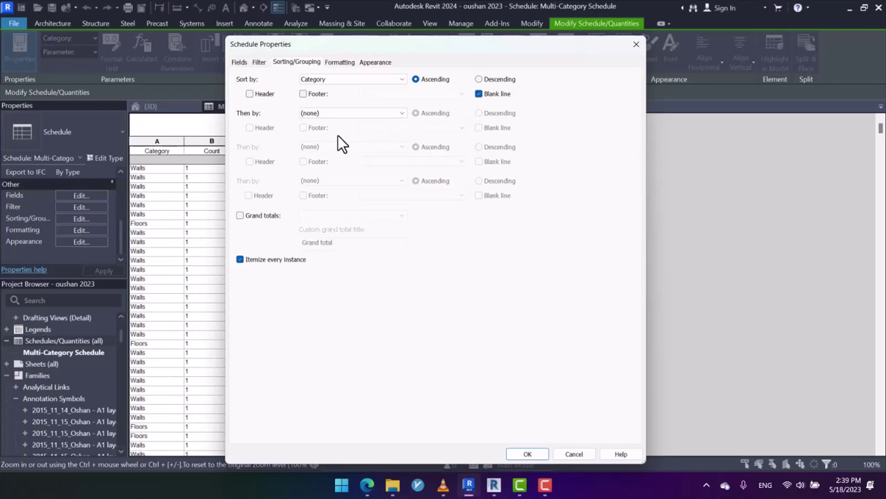
click(349, 115)
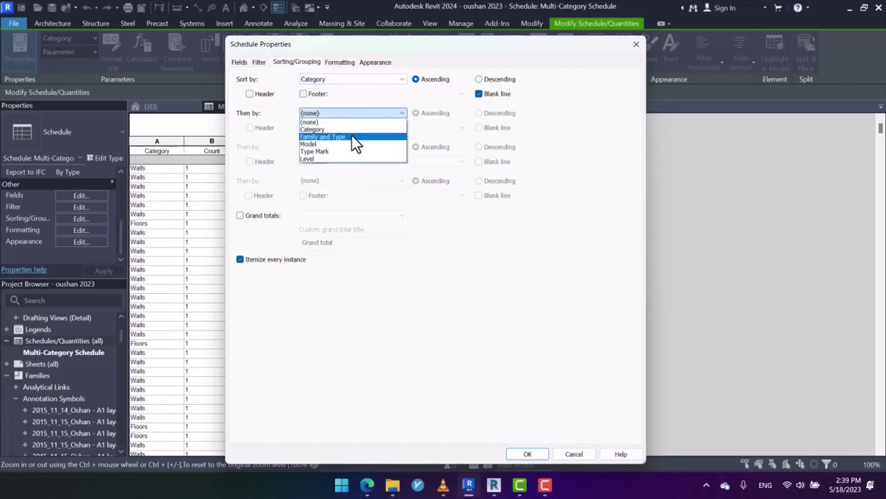
click(351, 136)
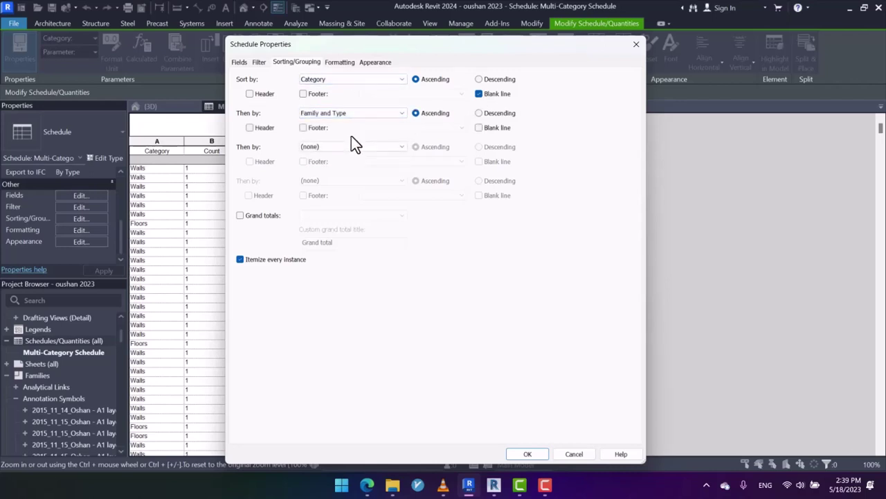
click(258, 217)
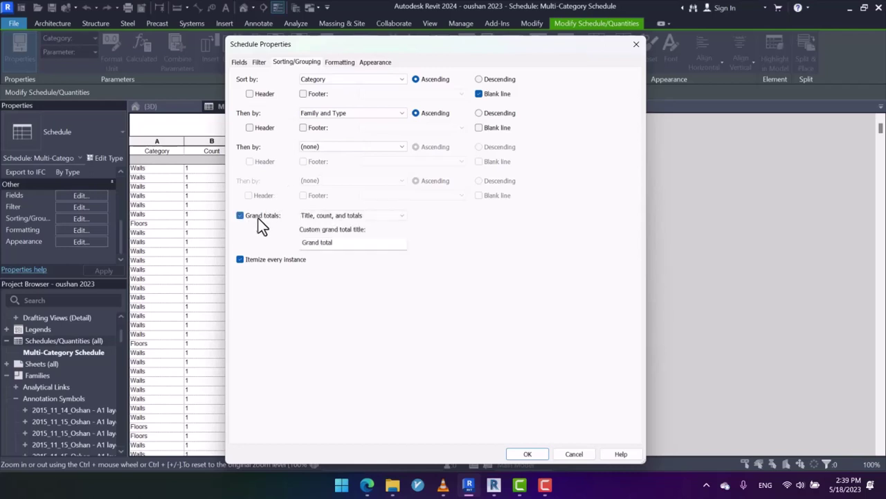
click(255, 262)
- Set the Count field to Calculate totals and apply the schedule properties
click(340, 63)
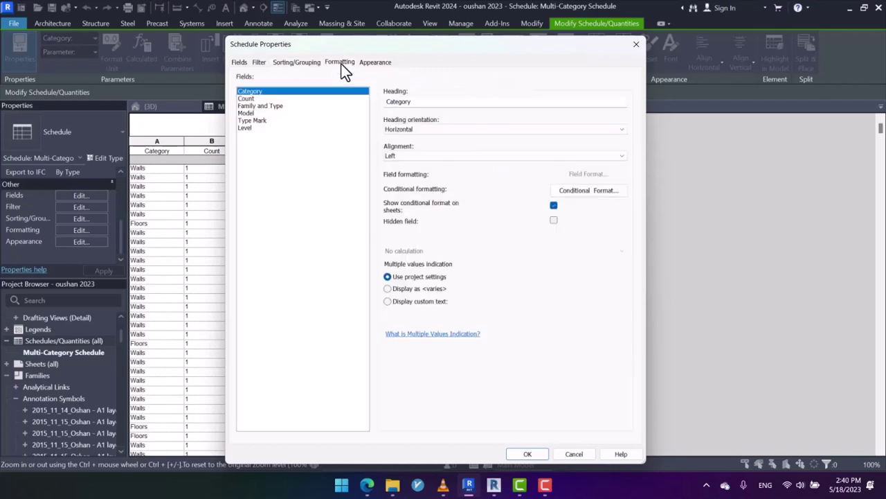
click(248, 99)
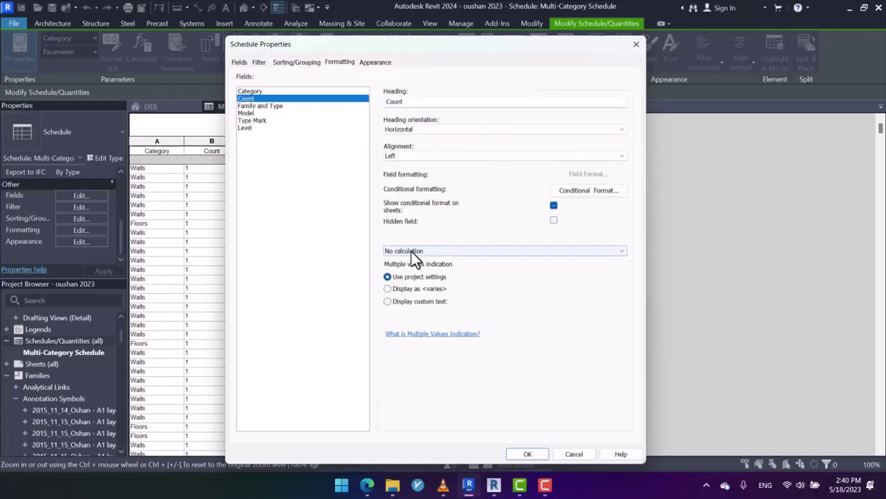
click(411, 251)
click(430, 266)
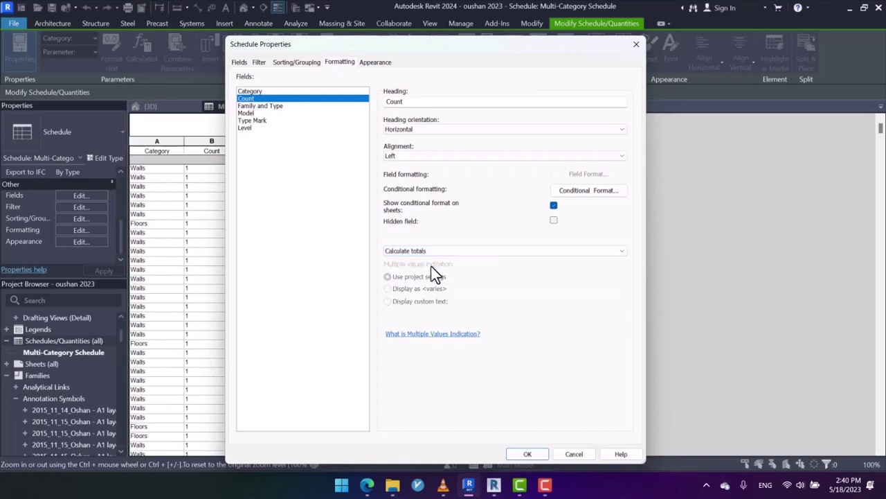
click(528, 454)
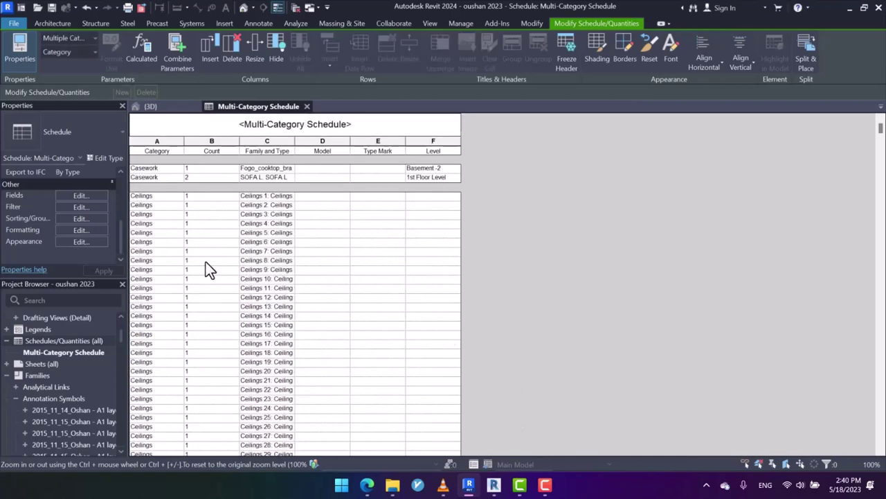
ctrl+scroll(208, 262, up, 4)
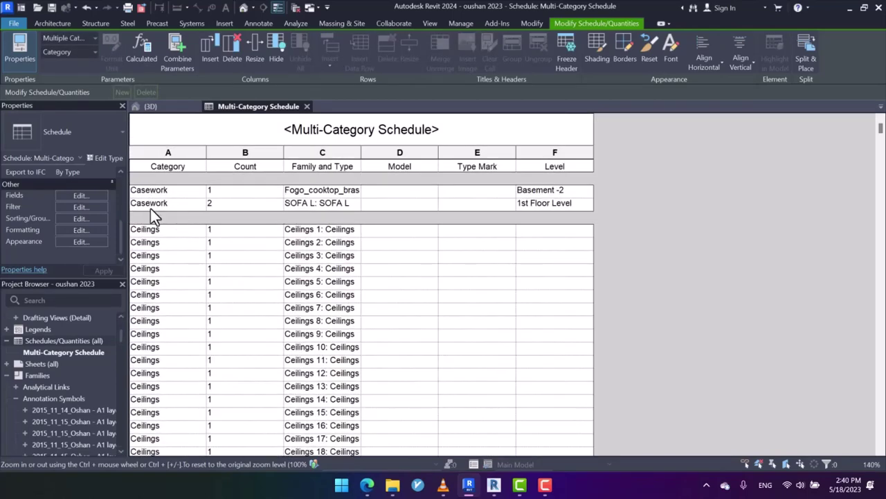
scroll(174, 286, down, 15)
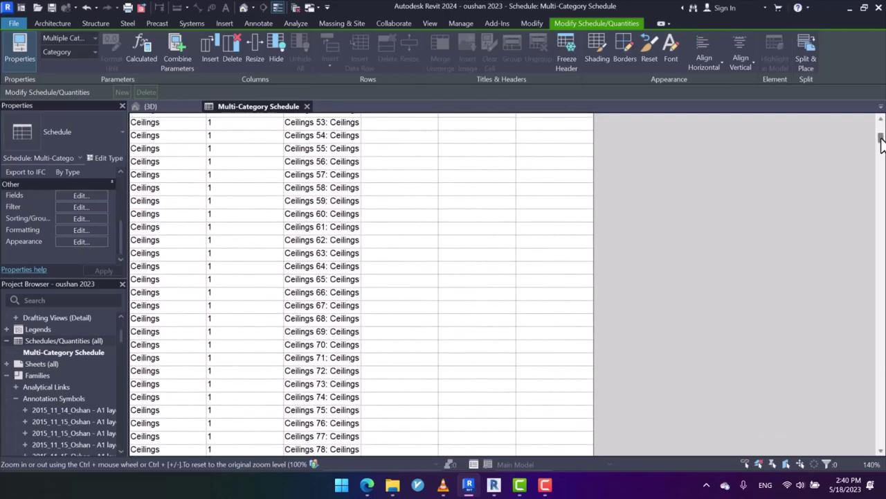
drag(880, 140, 844, 454)
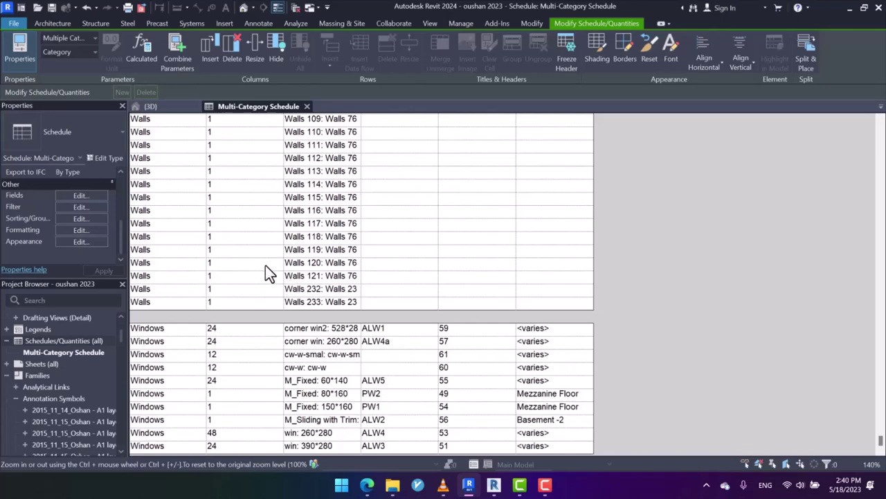
- Set the secondary sort (Then by) to none and apply it
click(83, 195)
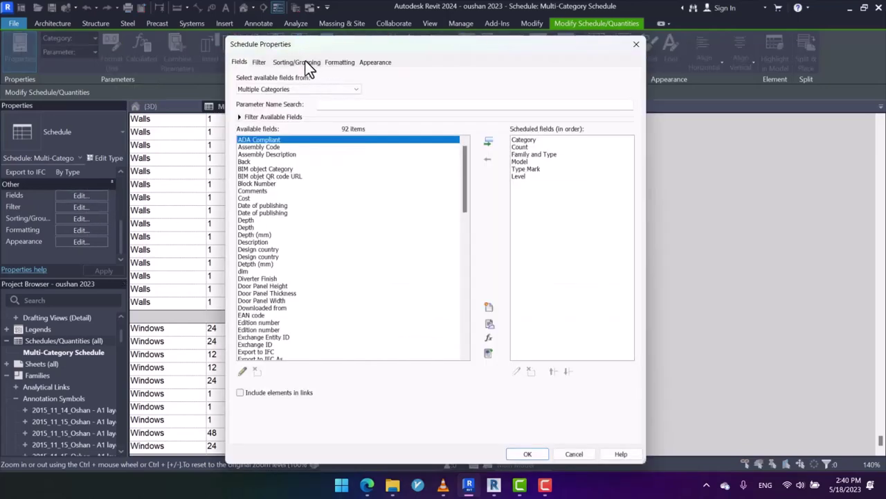
click(305, 62)
click(331, 117)
click(353, 126)
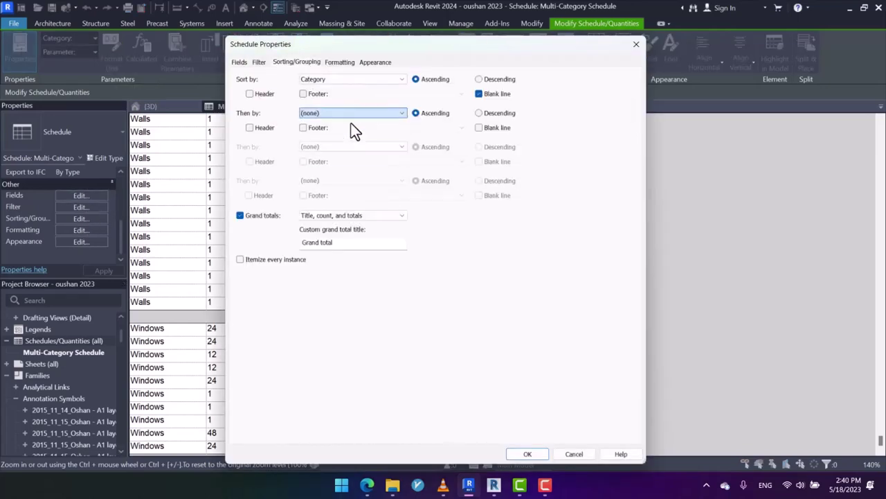
click(528, 454)
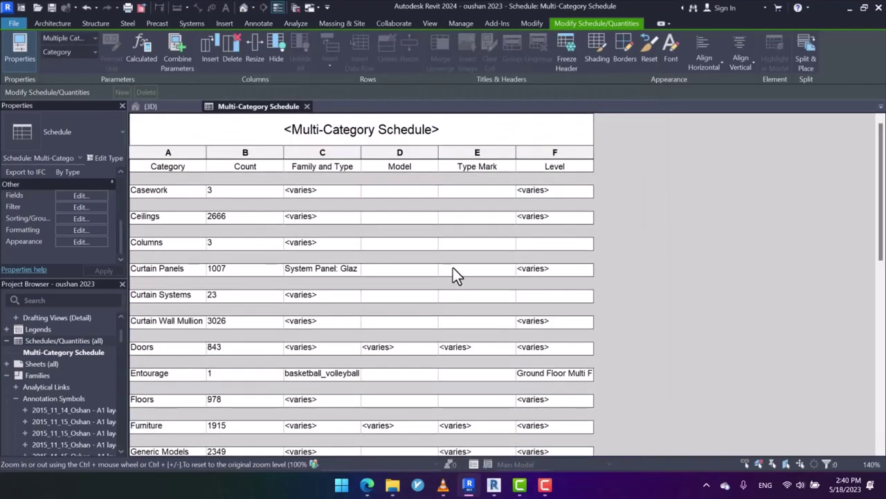
- Turn off blank lines between category groups
click(80, 195)
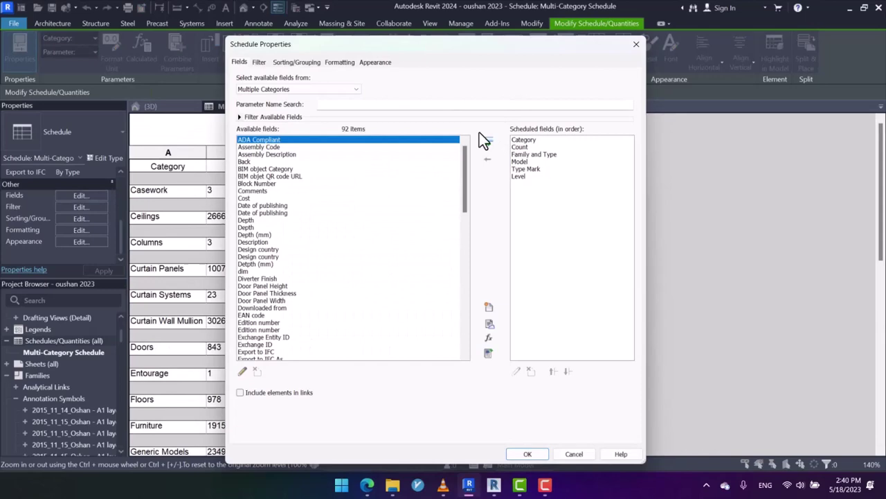
click(297, 62)
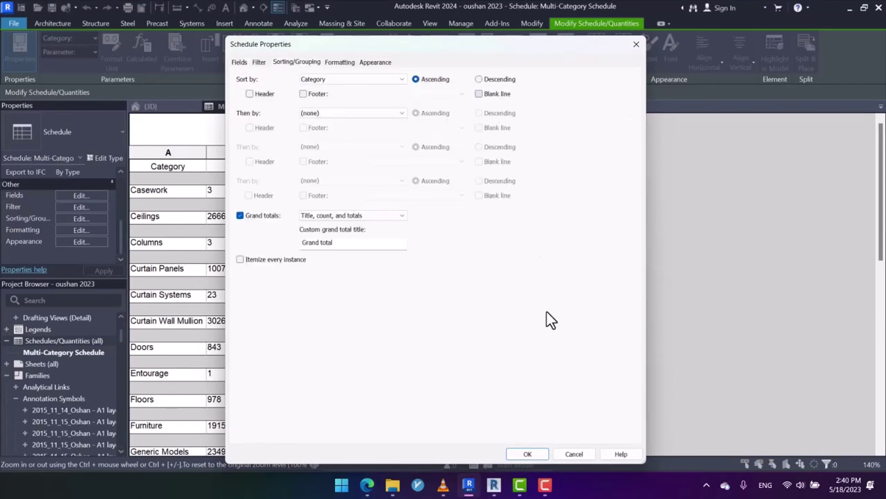
click(527, 453)
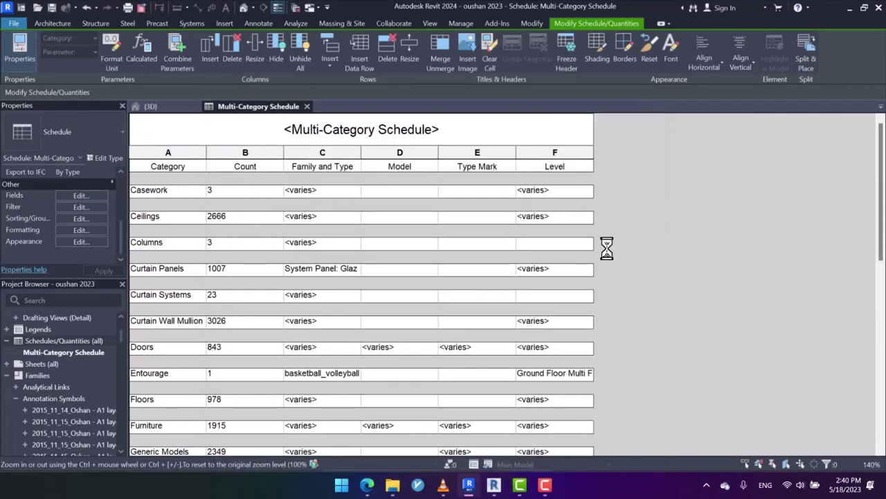
scroll(551, 249, down, 5)
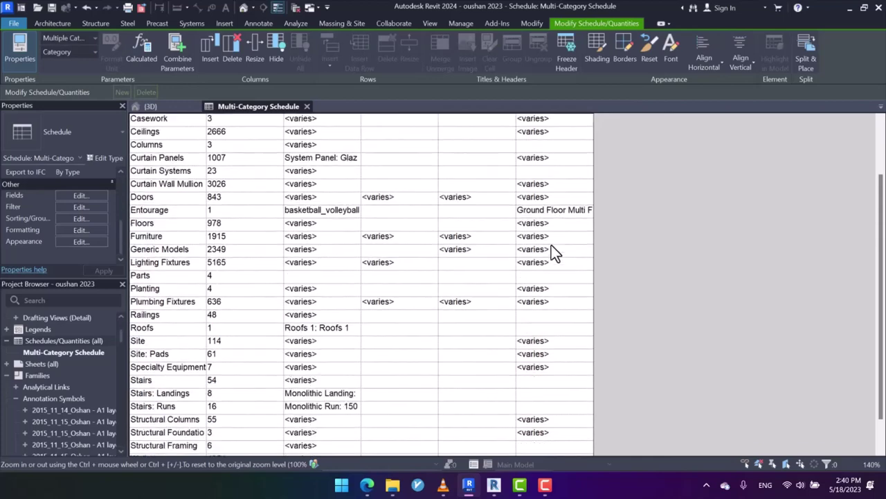
scroll(527, 267, up, 4)
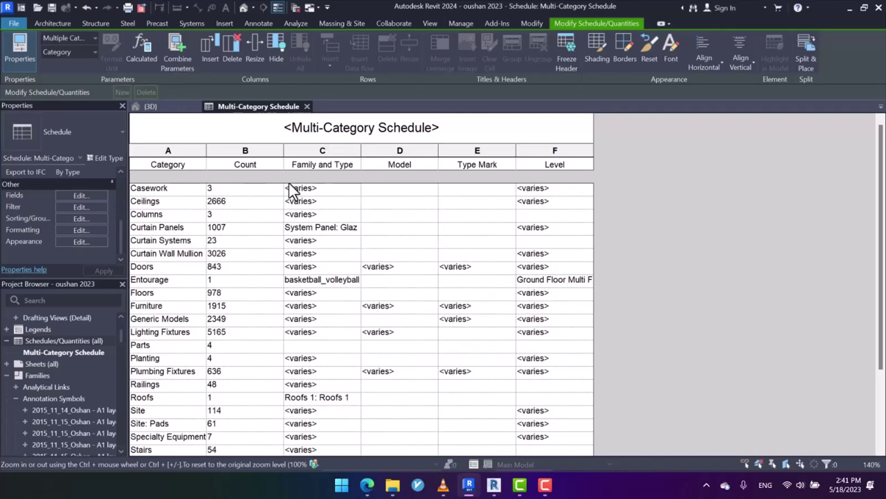
scroll(166, 184, down, 1)
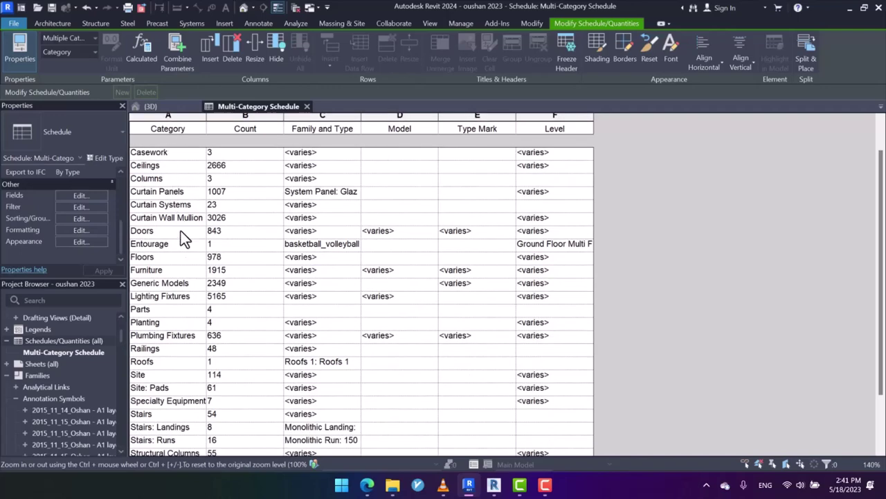
scroll(184, 346, down, 2)
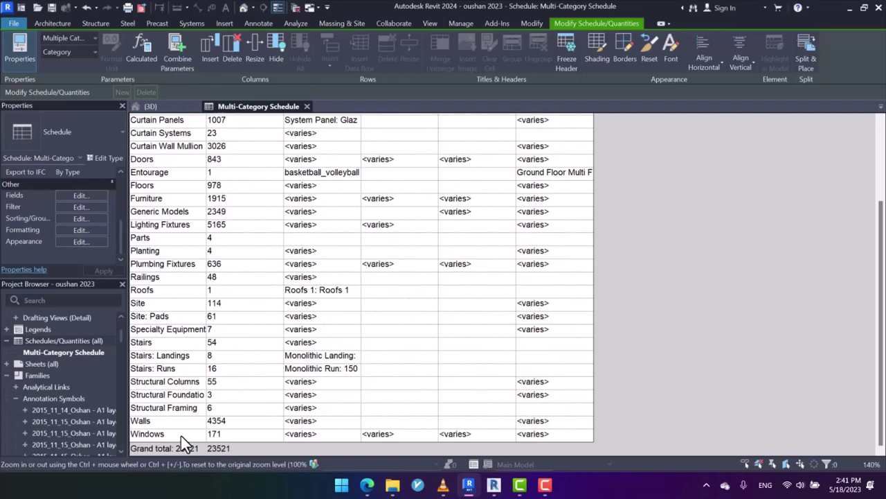
scroll(180, 428, up, 3)
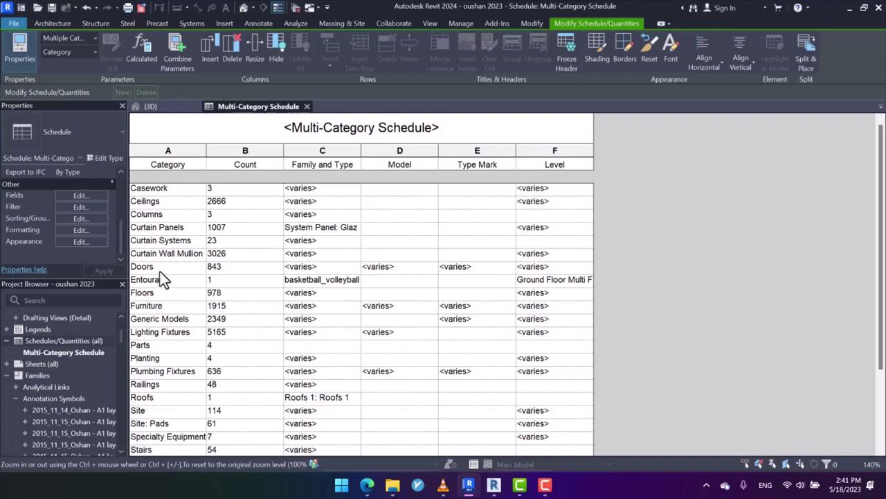
scroll(160, 270, down, 3)
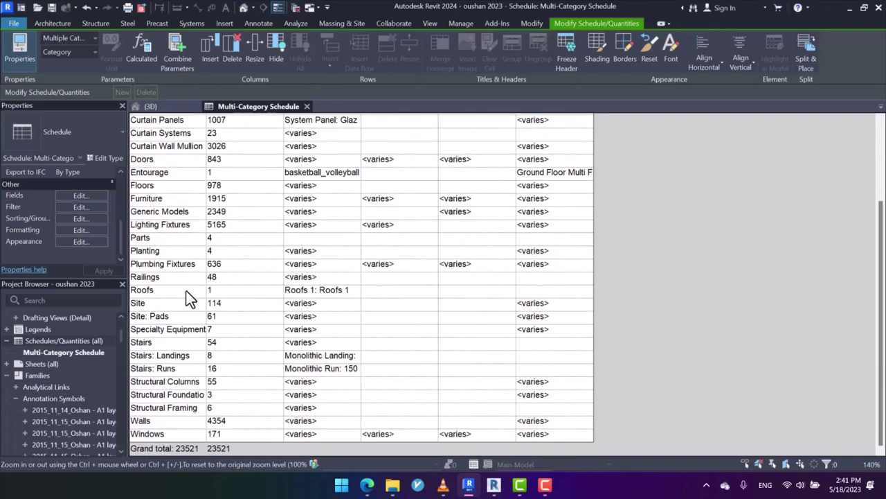
scroll(197, 222, up, 2)
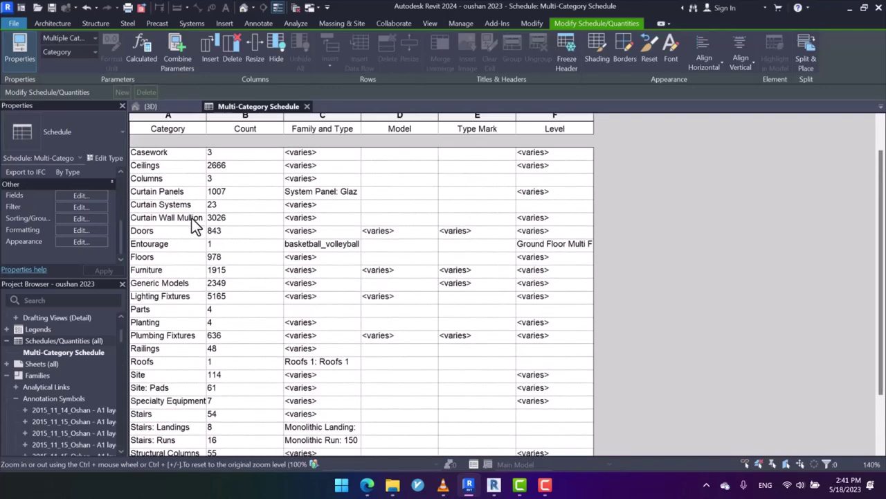
- In Revit 2021, start a new <Multi-Category> schedule with its default name
click(494, 487)
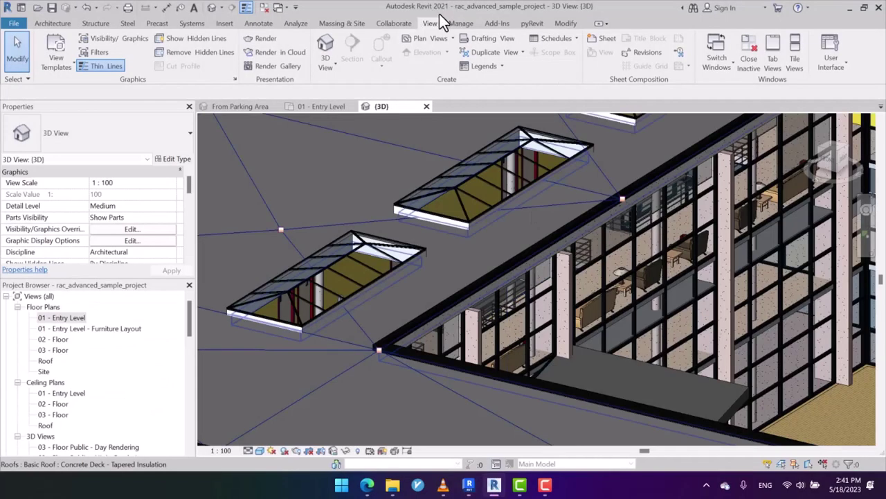
click(562, 40)
click(567, 56)
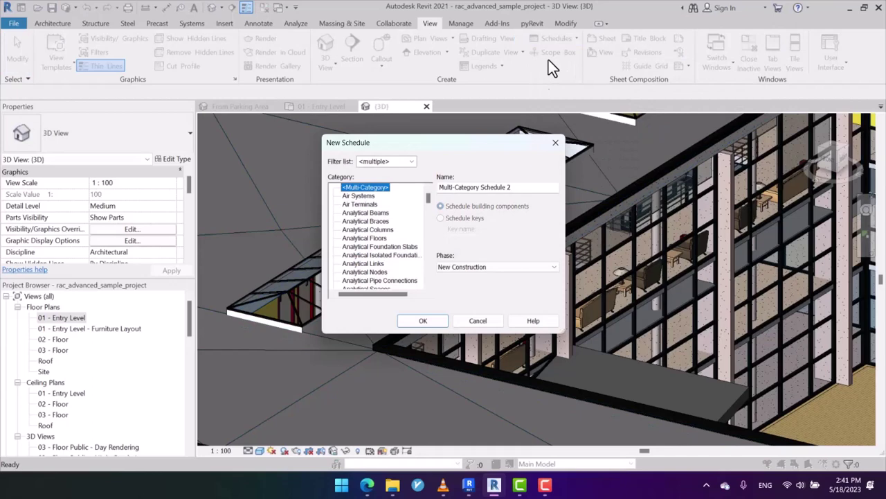
click(423, 320)
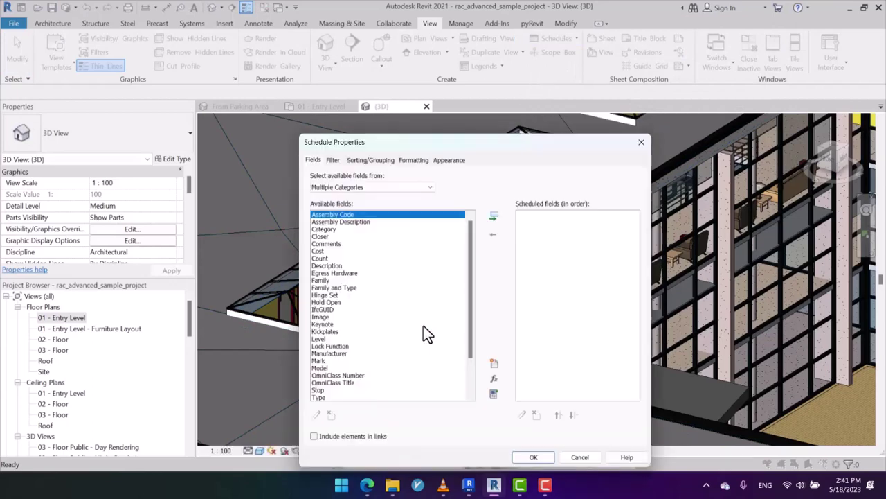
- Add only the Category field and create Multi-Category Schedule 2
click(327, 259)
double_click(328, 228)
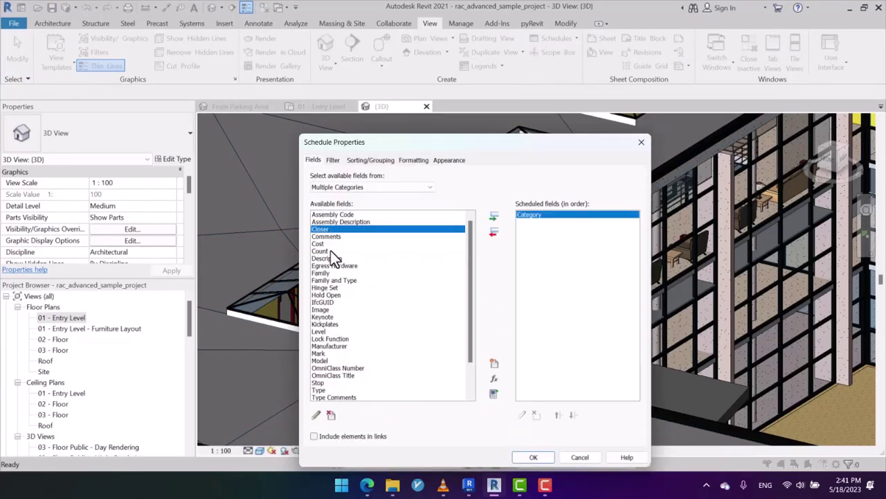
click(529, 455)
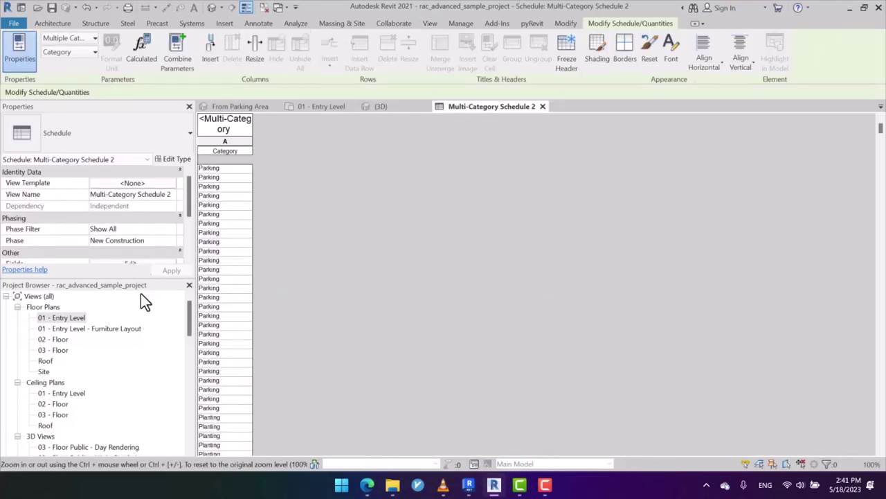
- Sort Multi-Category Schedule 2 by Category, add Grand totals, and turn off Itemize every instance
drag(188, 204, 190, 234)
click(152, 205)
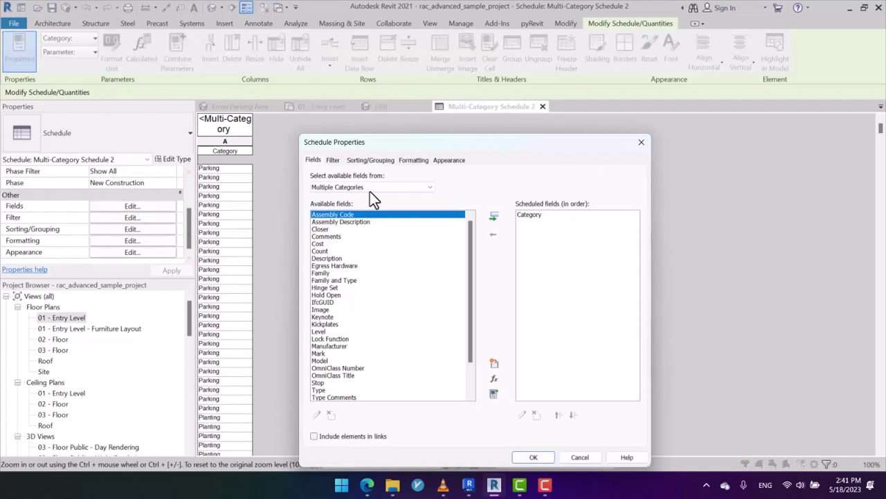
click(371, 161)
click(400, 178)
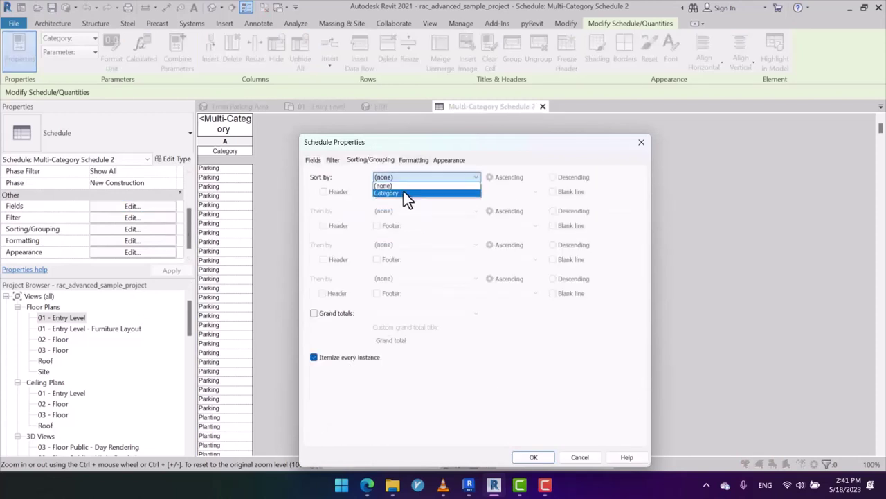
click(402, 192)
click(332, 313)
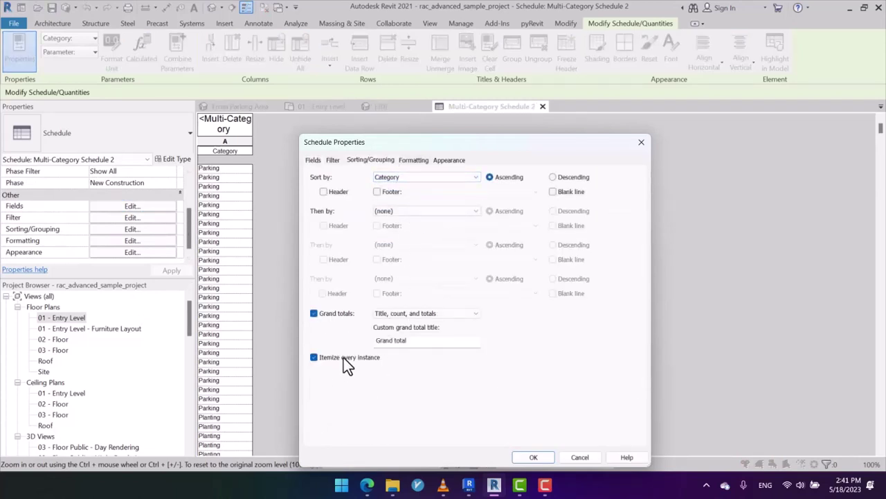
click(327, 358)
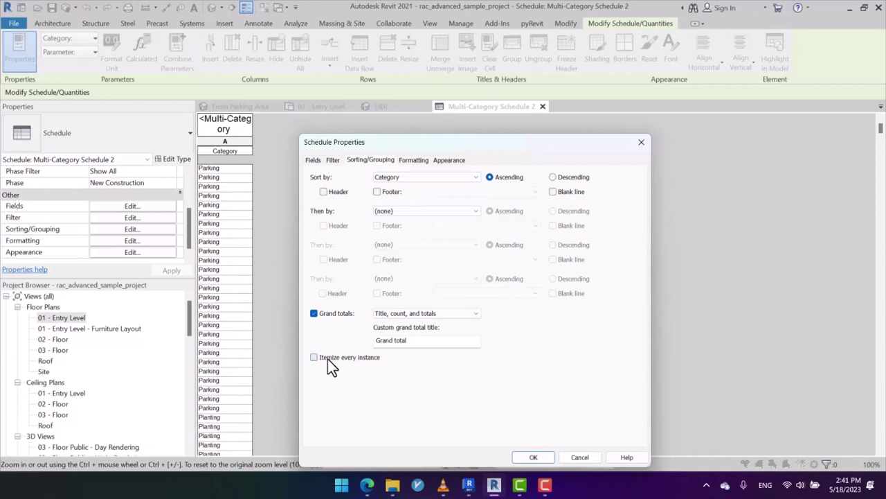
click(522, 456)
ctrl+scroll(286, 251, up, 2)
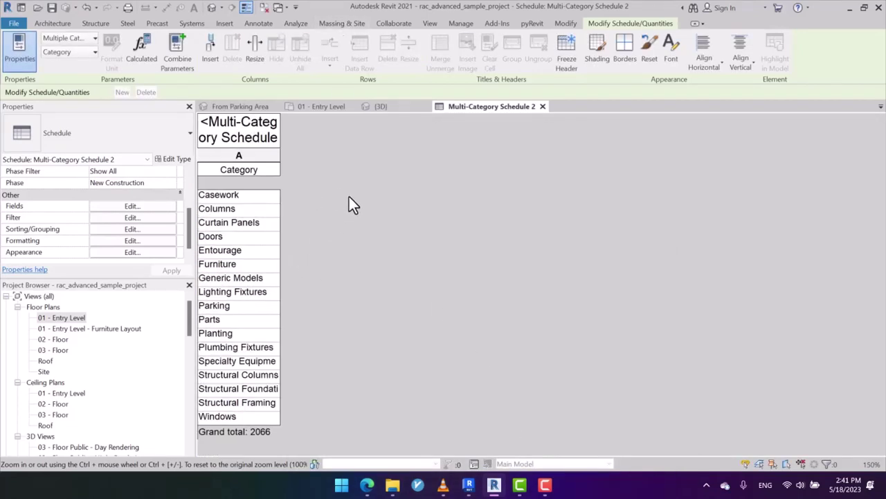
- Snap Revit 2021 to the right half and Revit 2024 to the left half
drag(435, 10, 885, 228)
click(121, 90)
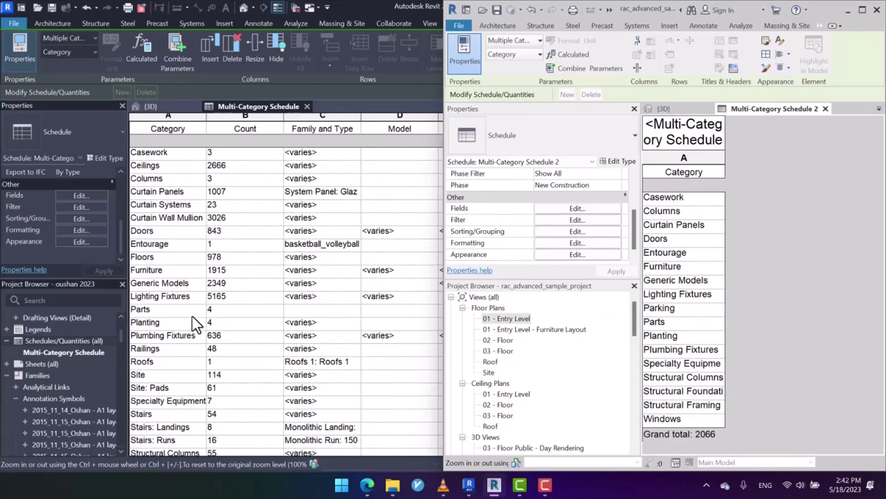
scroll(193, 308, down, 3)
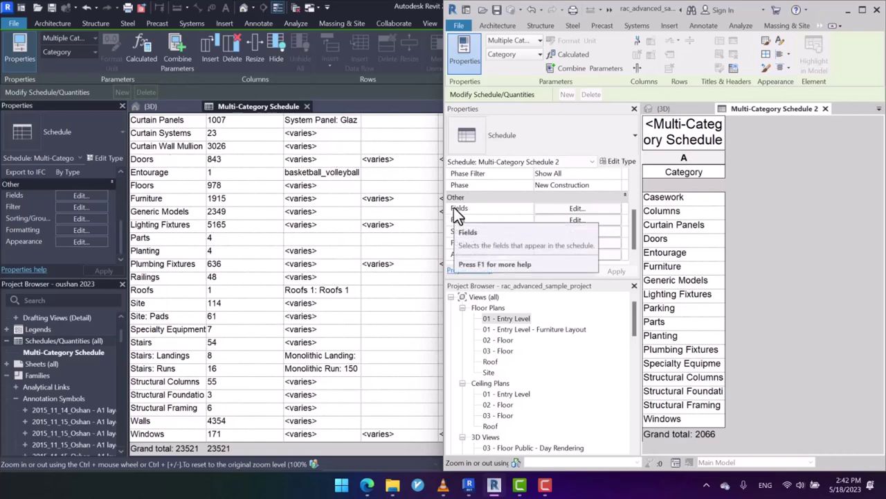
scroll(409, 223, up, 5)
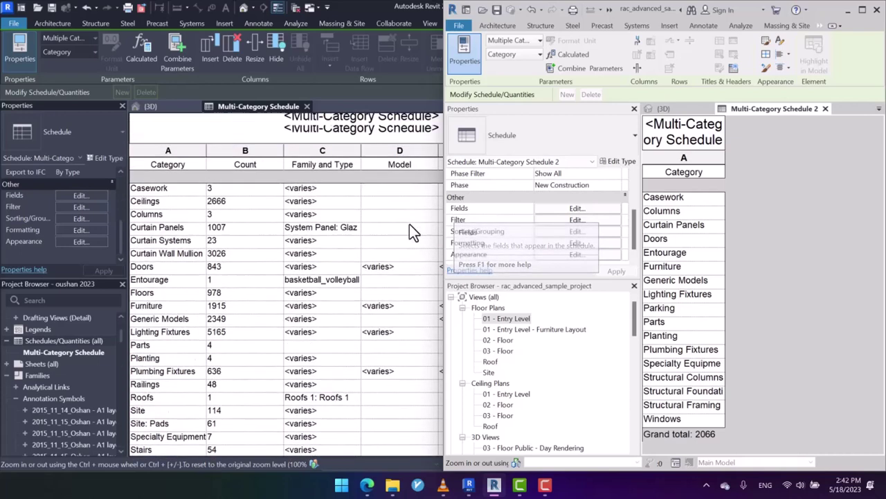